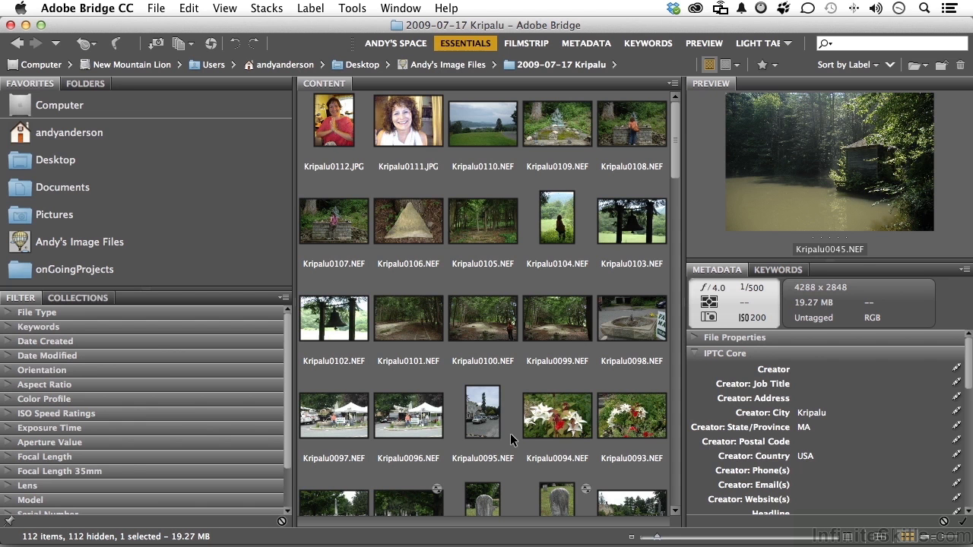
Look over the Label menu's rating and label commands without choosing any.
scroll(486, 315, down, 10)
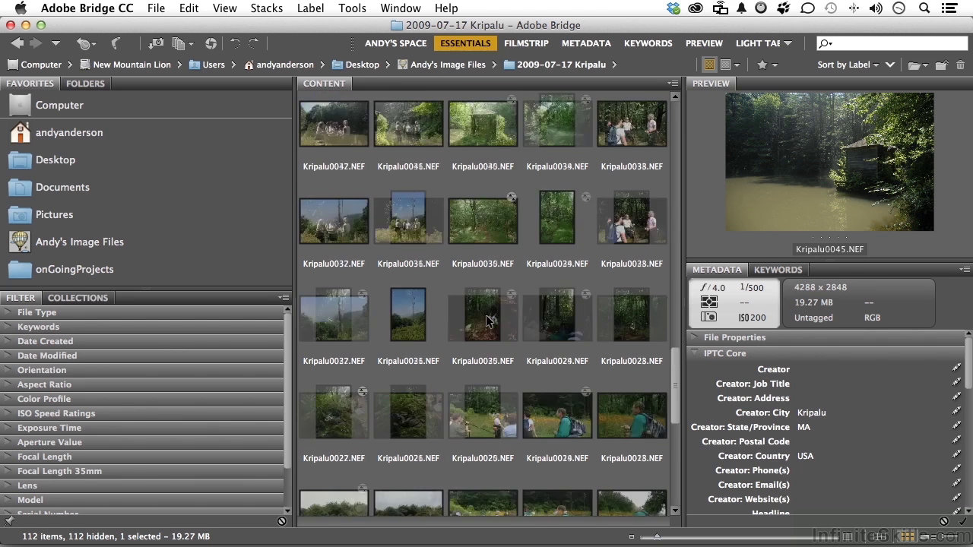
scroll(486, 315, down, 8)
scroll(486, 315, up, 15)
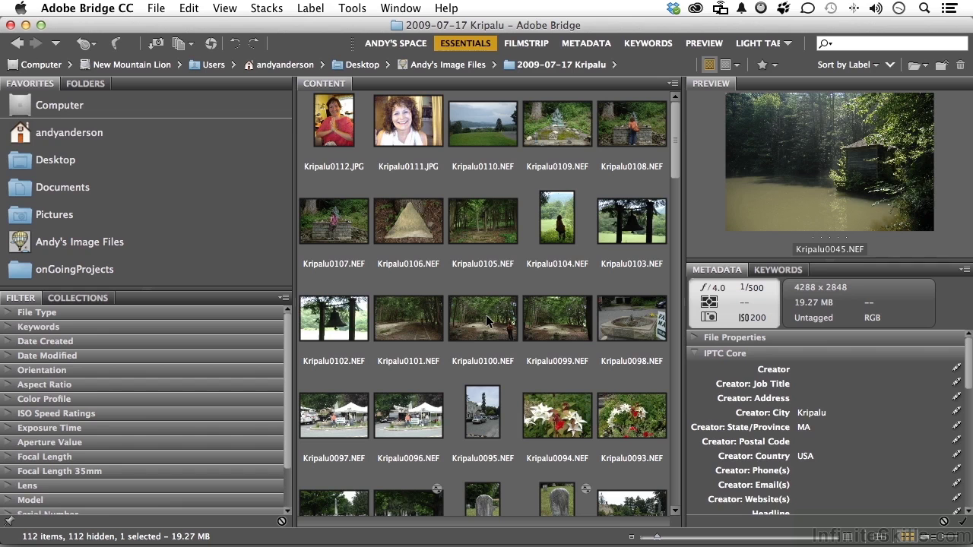
click(310, 9)
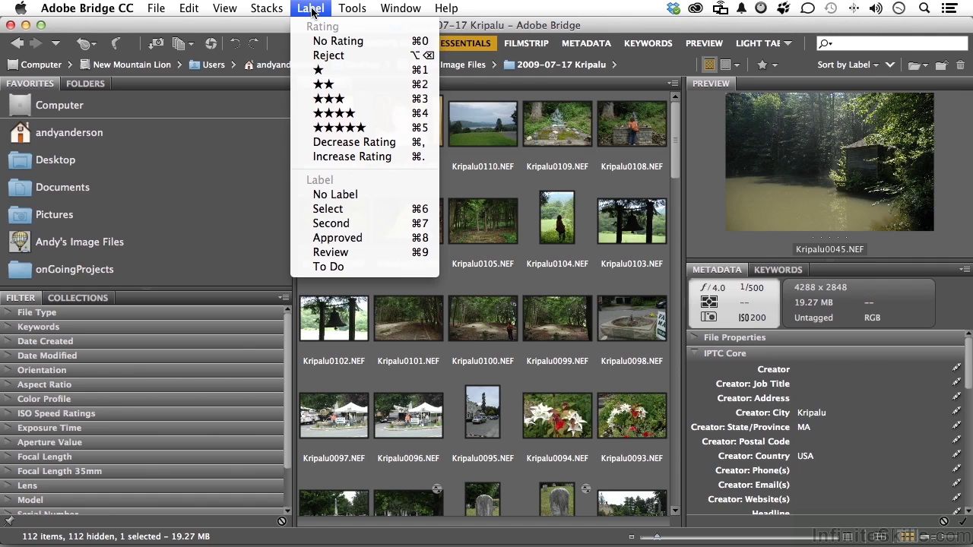
mouse_move(351, 9)
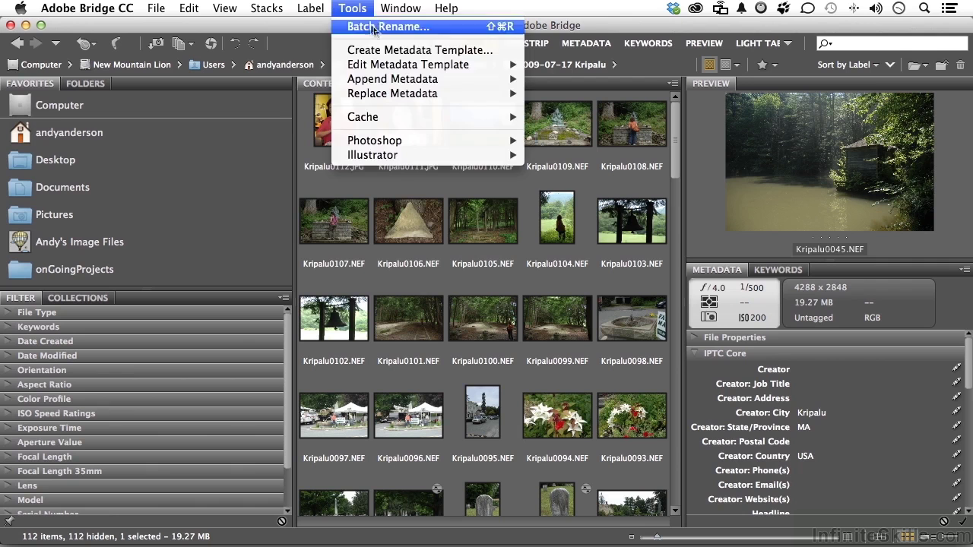
click(403, 238)
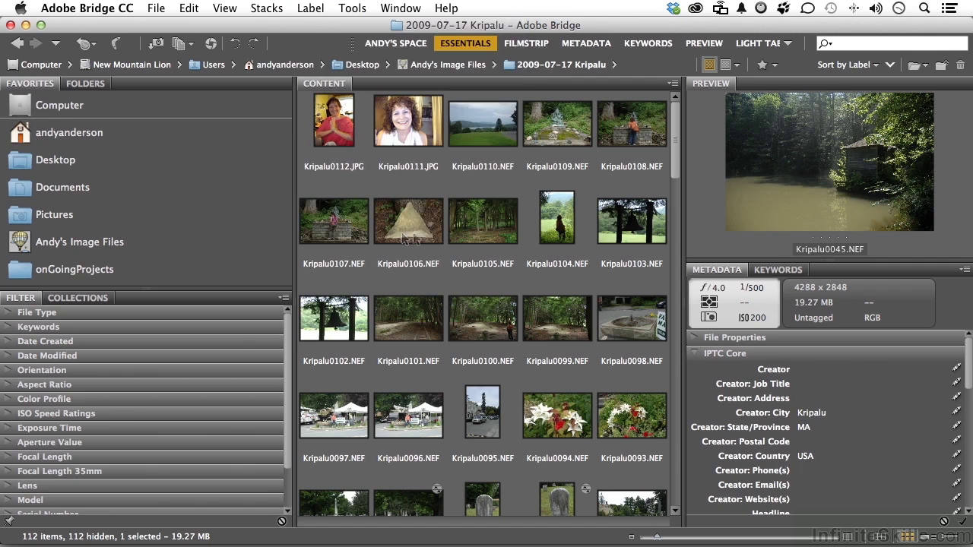
Rate Kripalu0104.NEF five stars and Kripalu0107.NEF four stars.
click(560, 220)
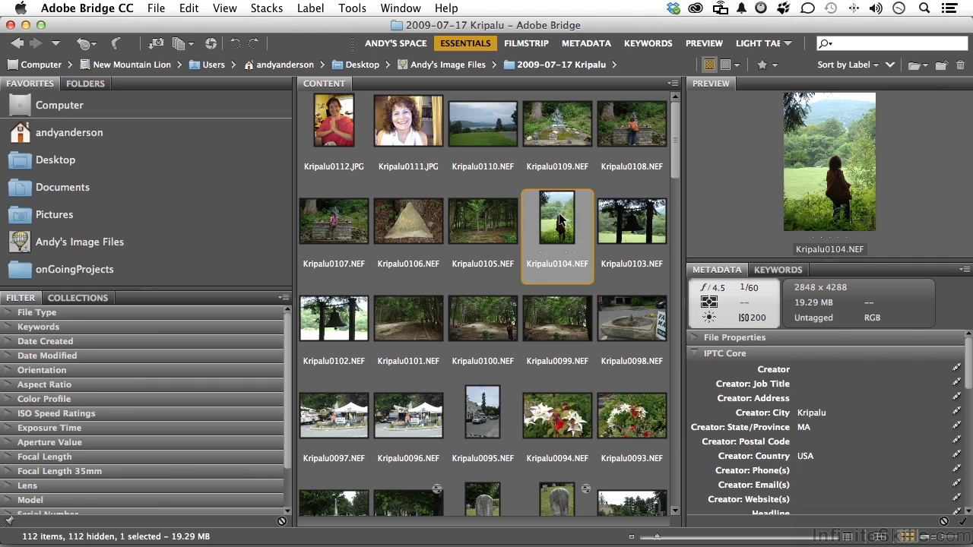
click(311, 9)
click(311, 9)
key(super+5)
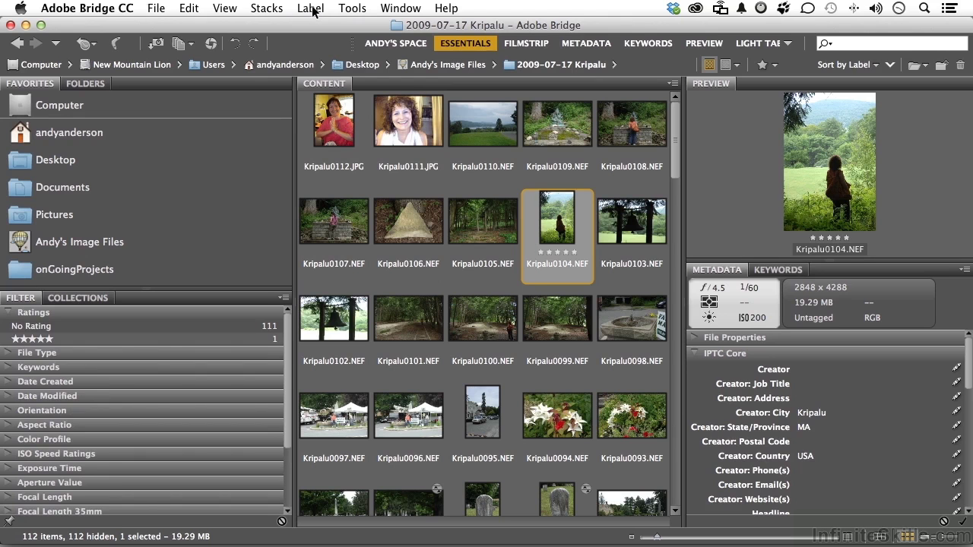
click(341, 237)
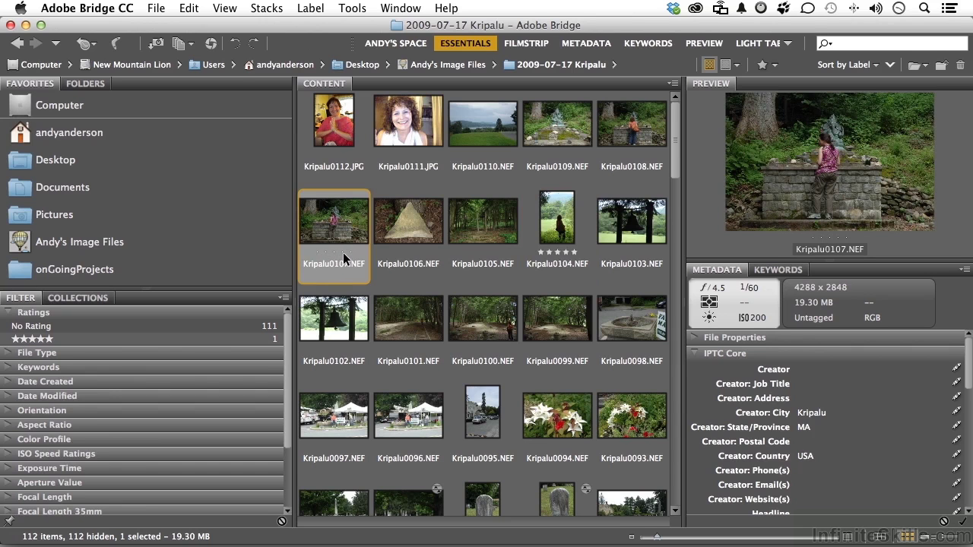
click(343, 252)
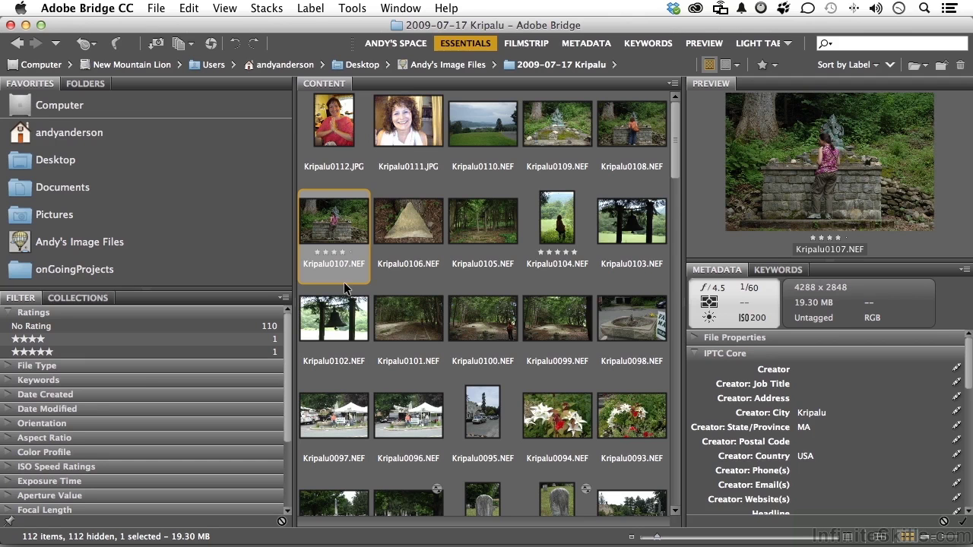
Rate the seven images Kripalu0057 through Kripalu0051 three stars.
scroll(485, 355, down, 10)
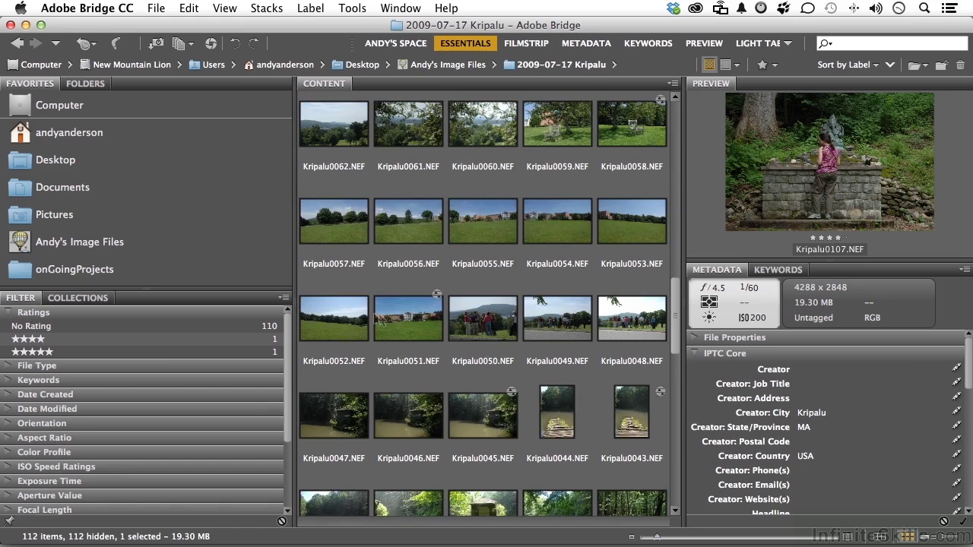
click(333, 237)
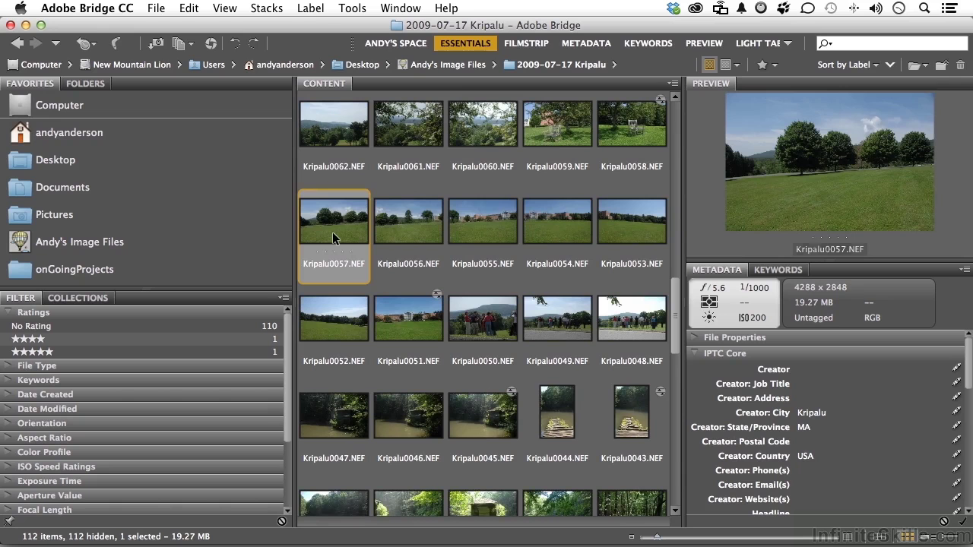
shift+click(404, 313)
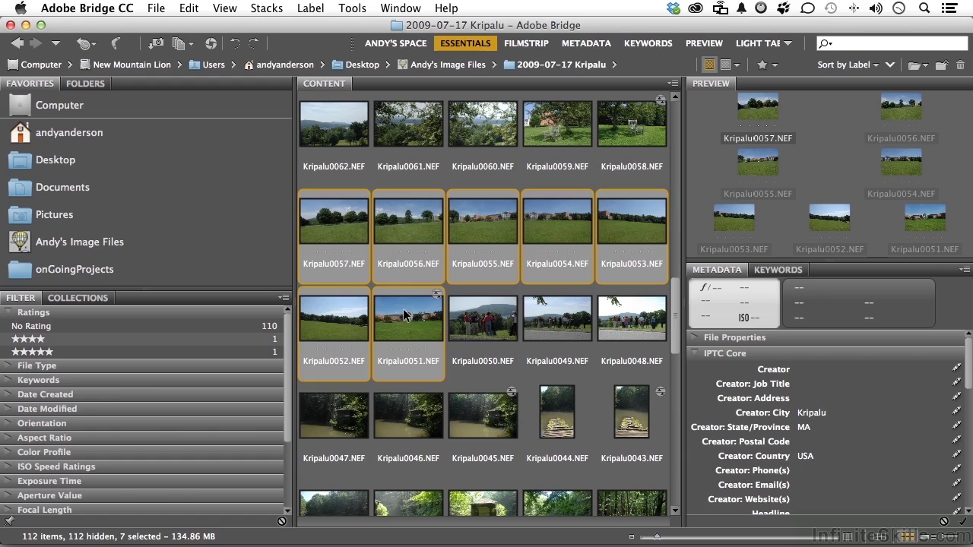
key(super+3)
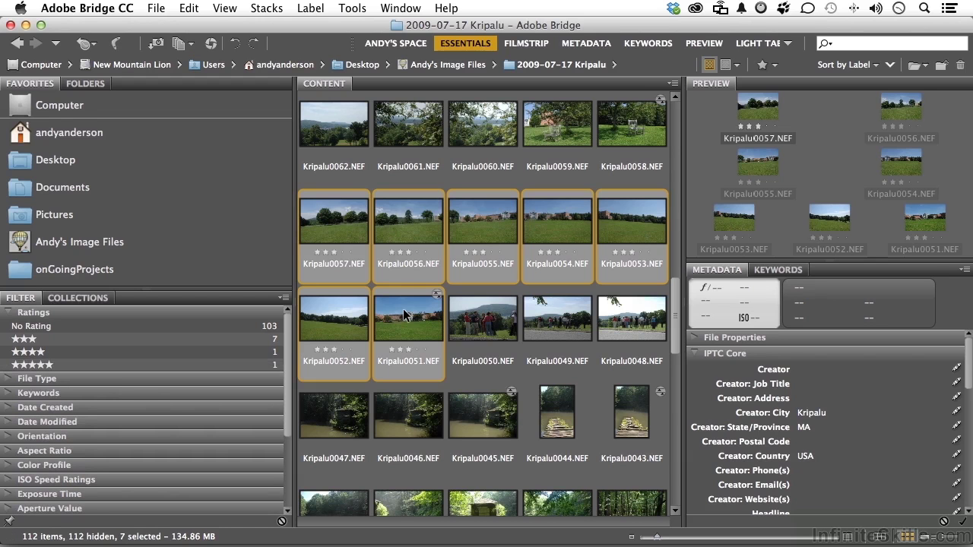
Rate the group photos Kripalu0037, Kripalu0036 and Kripalu0033 two stars.
scroll(479, 365, down, 3)
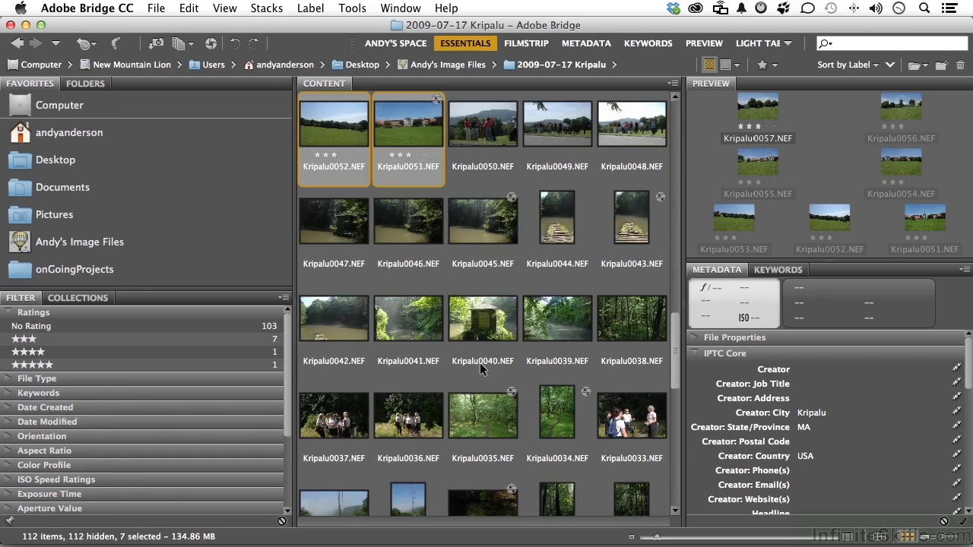
scroll(479, 362, down, 3)
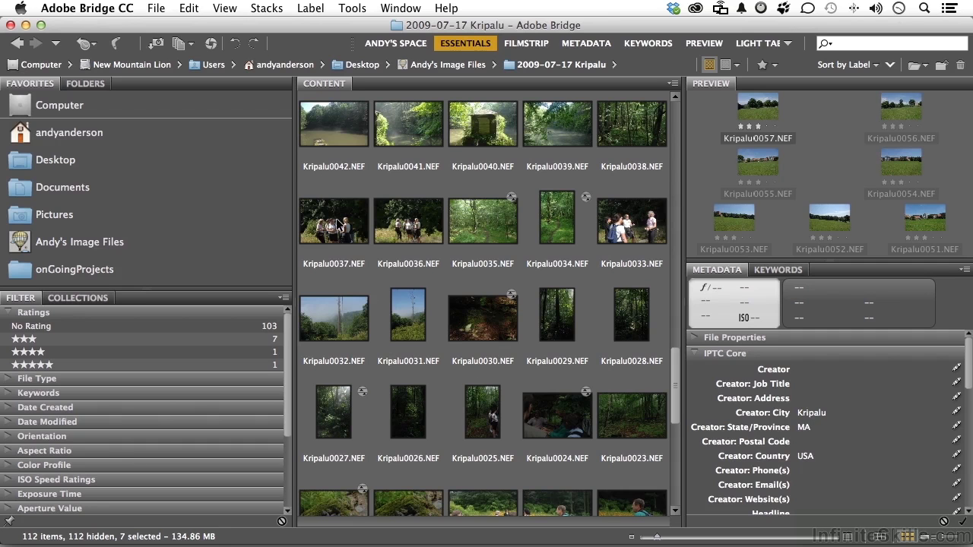
click(339, 225)
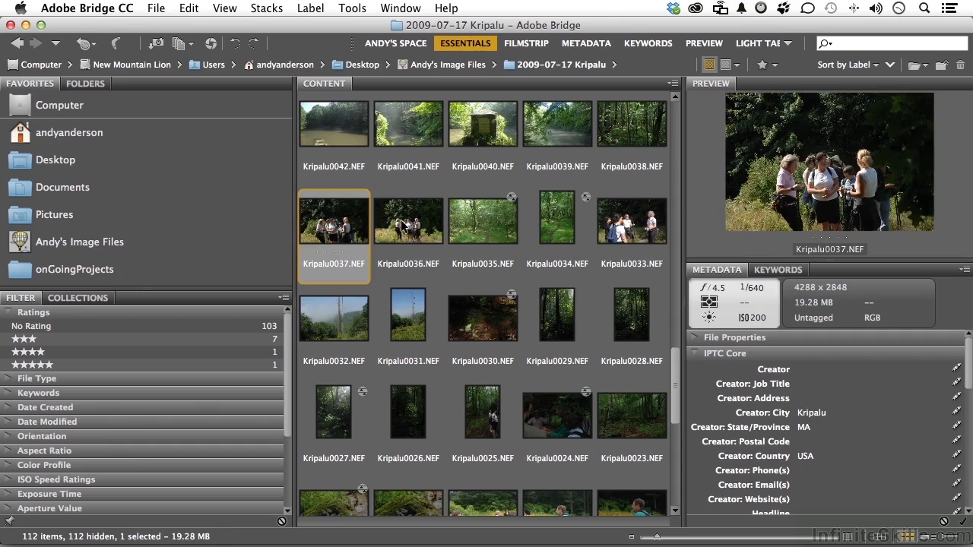
super+click(403, 228)
super+click(632, 200)
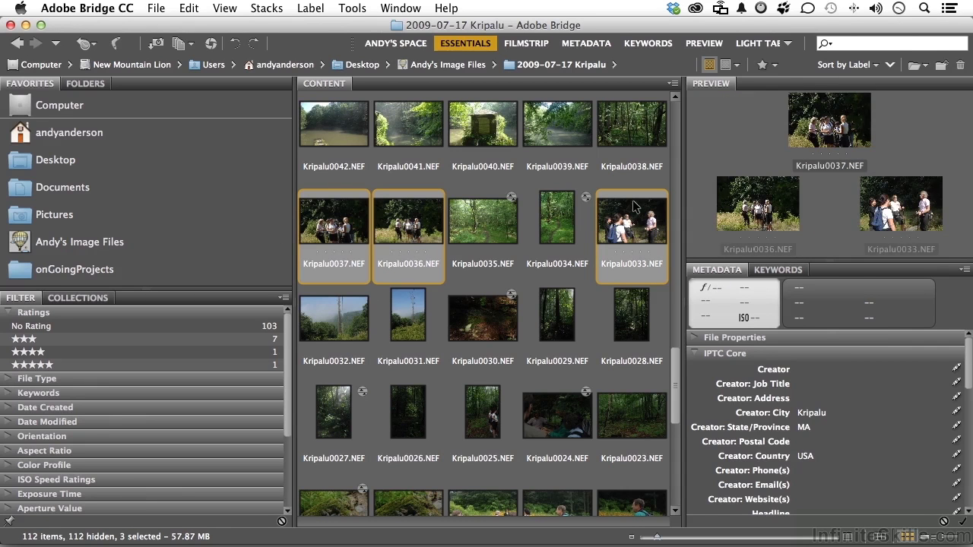
key(super+2)
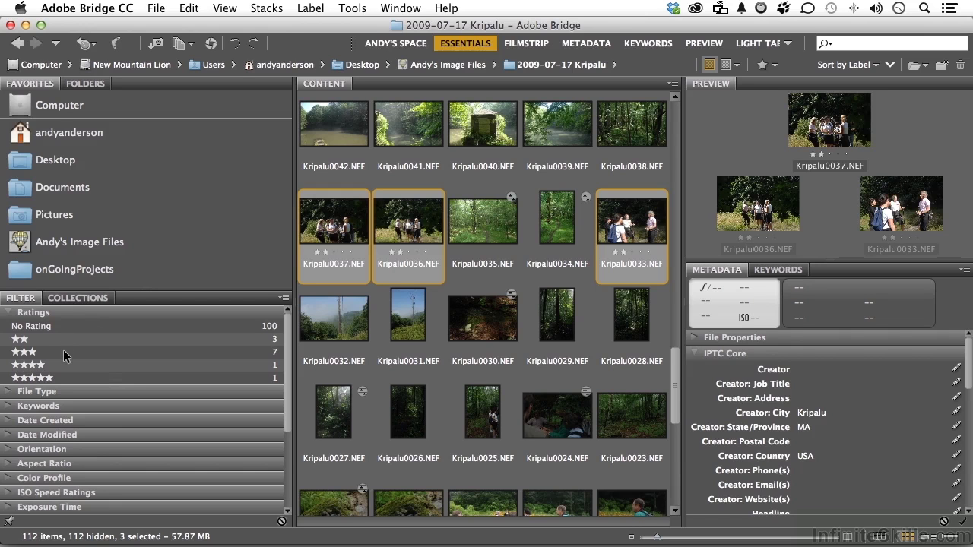
click(417, 314)
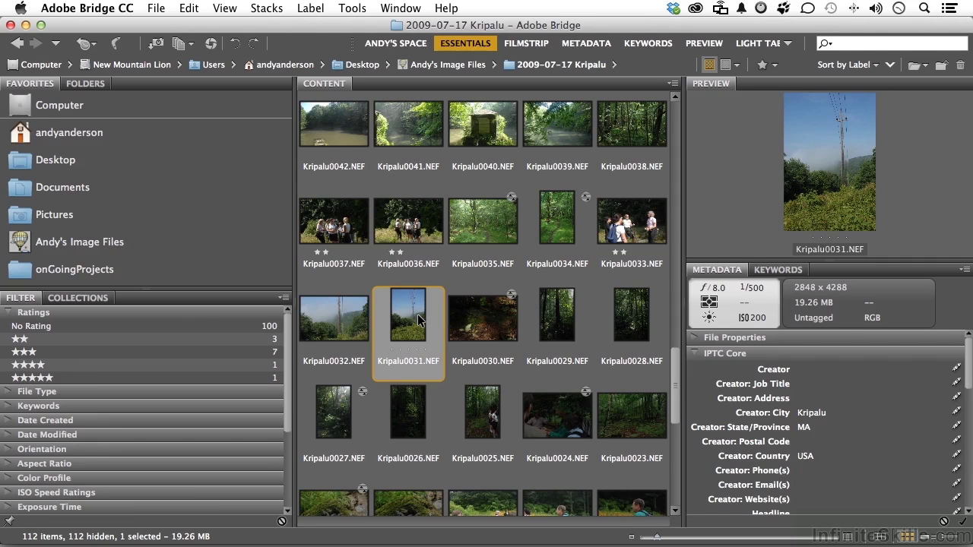
click(190, 324)
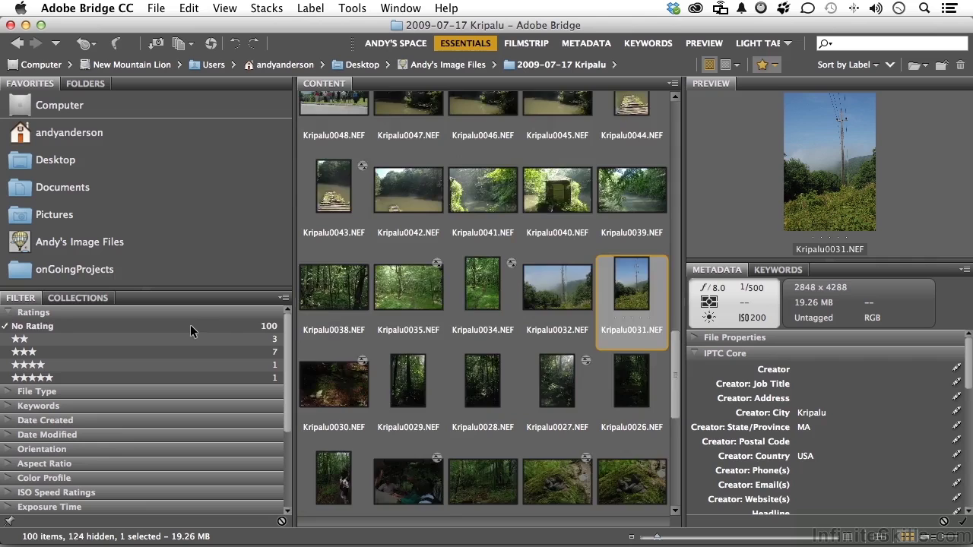
click(190, 324)
click(185, 338)
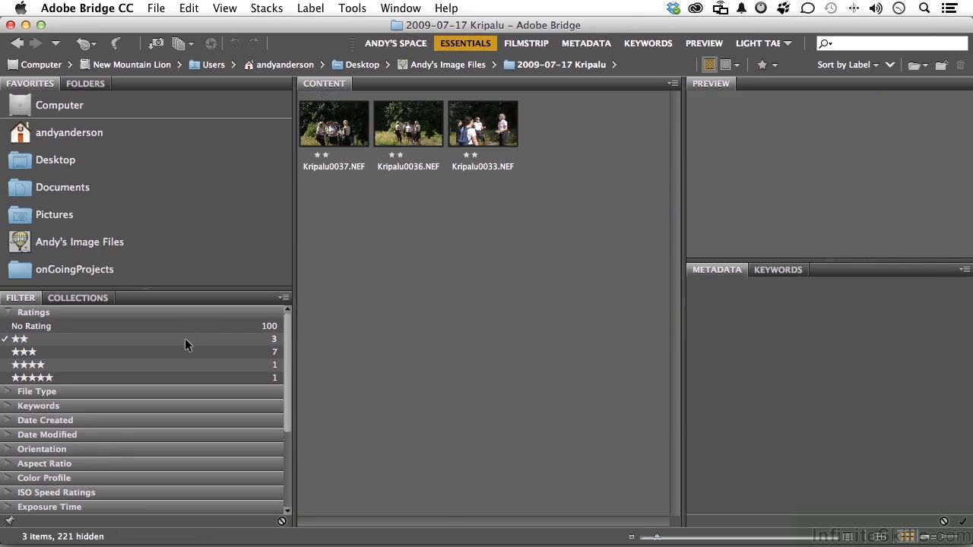
click(185, 338)
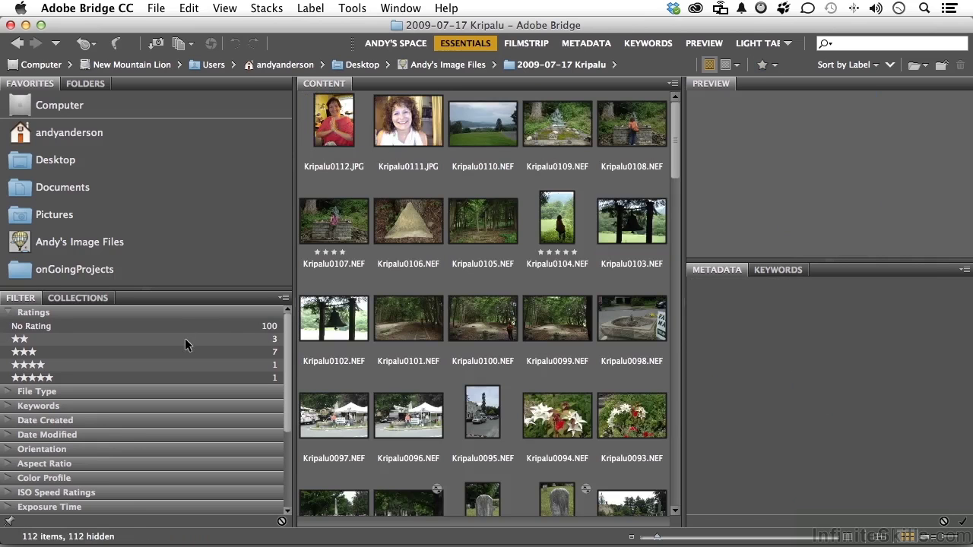
click(157, 357)
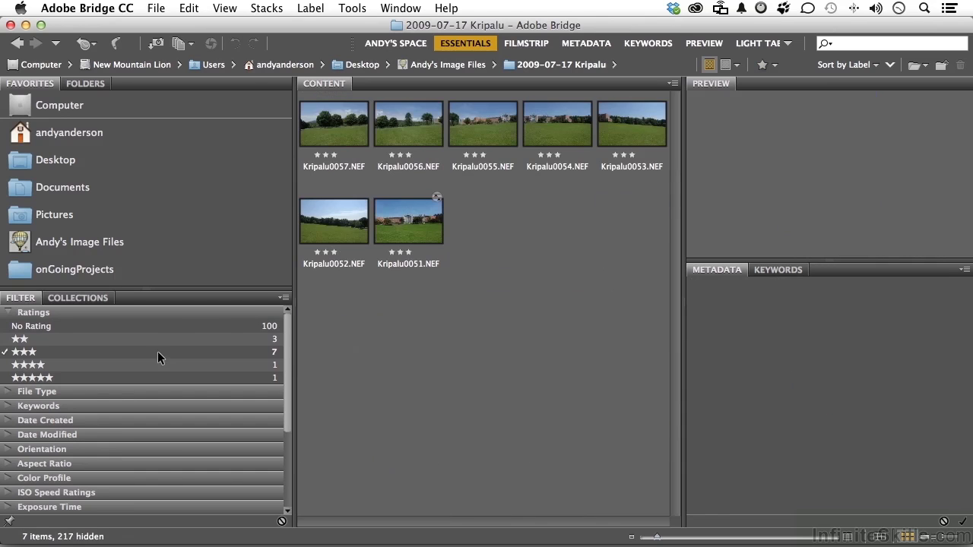
click(157, 365)
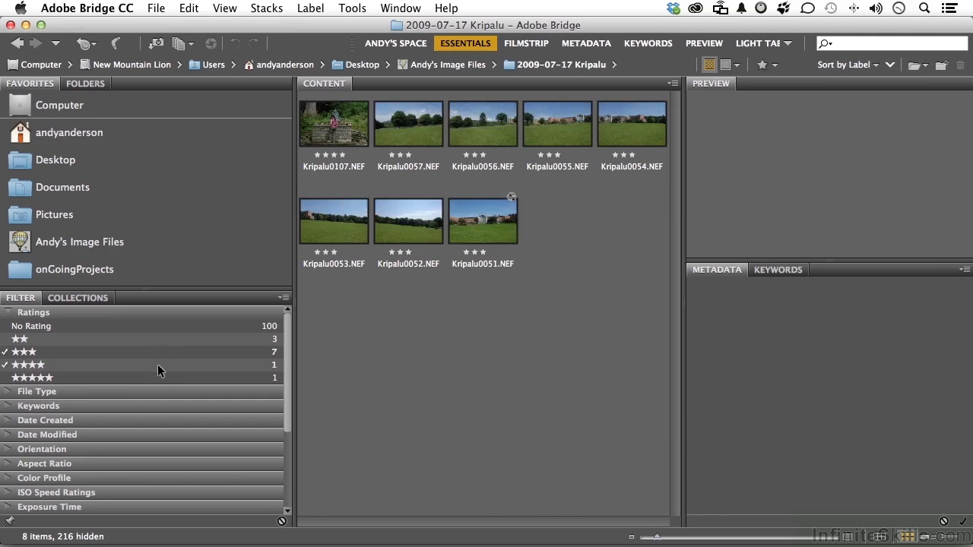
click(158, 366)
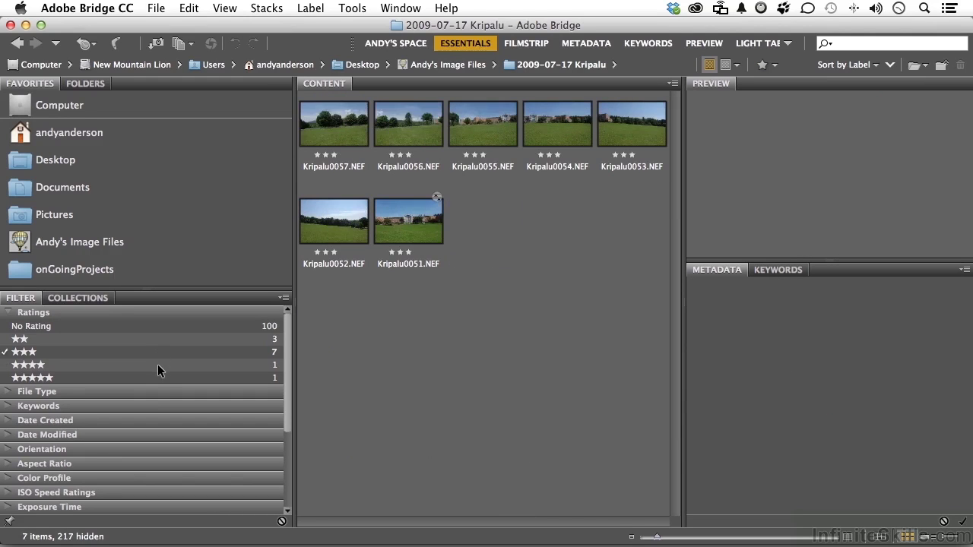
click(158, 352)
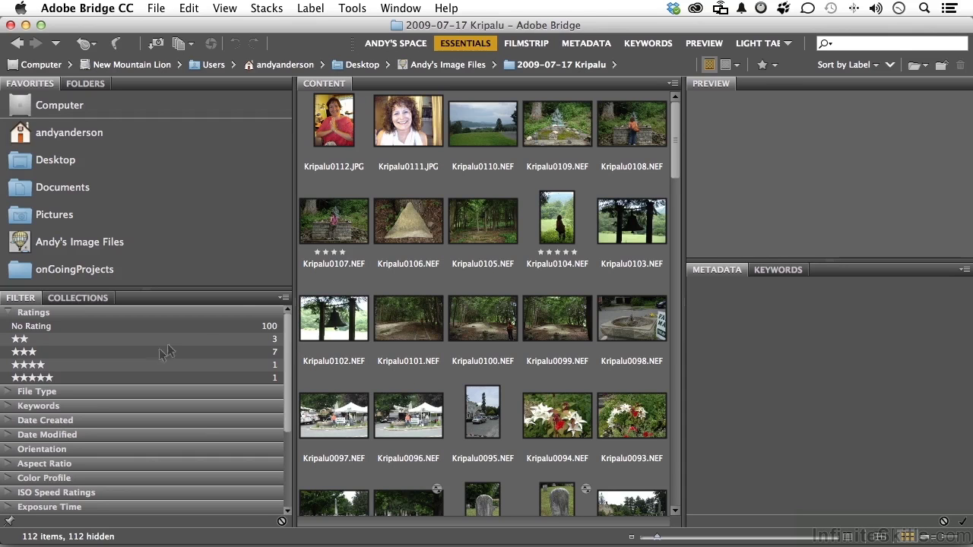
Change the thumbnail sort order from By Label to Manually, leaving the rating filter unchanged.
click(765, 66)
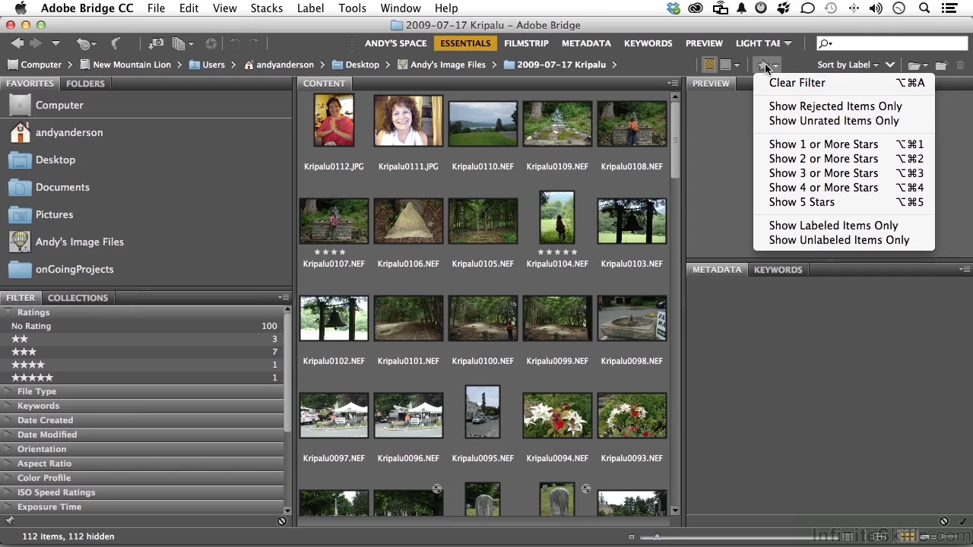
click(795, 64)
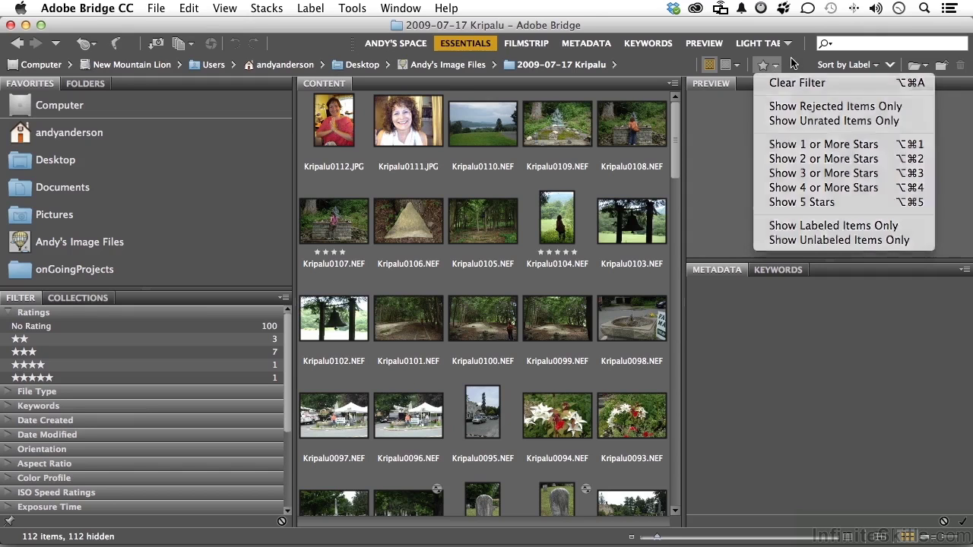
click(872, 66)
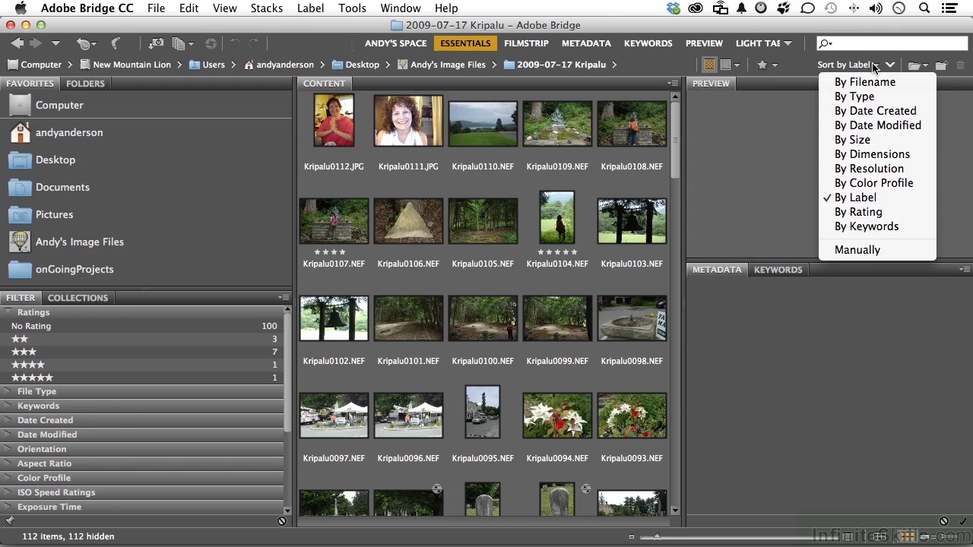
click(885, 254)
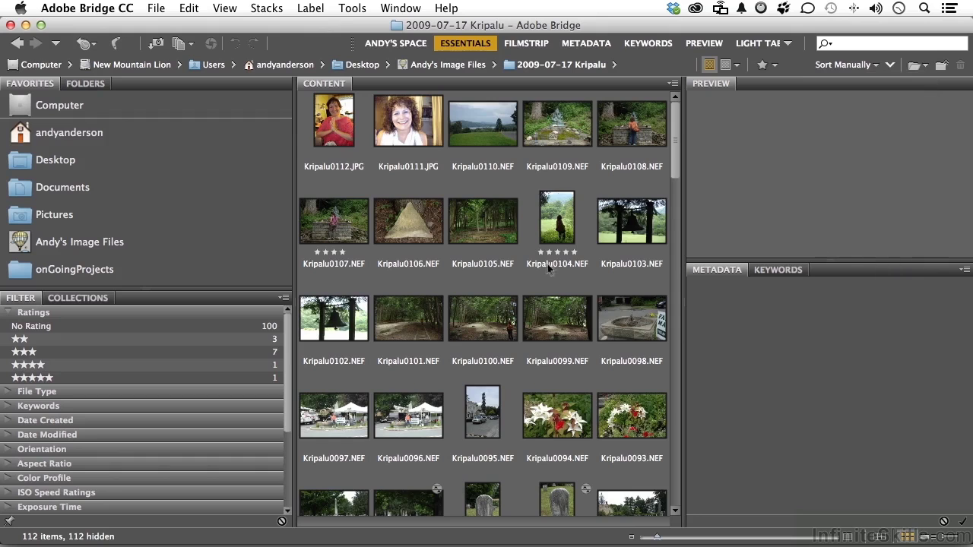
Select the nine-image range from Kripalu0047 through Kripalu0039.
scroll(547, 263, down, 2)
scroll(546, 262, down, 3)
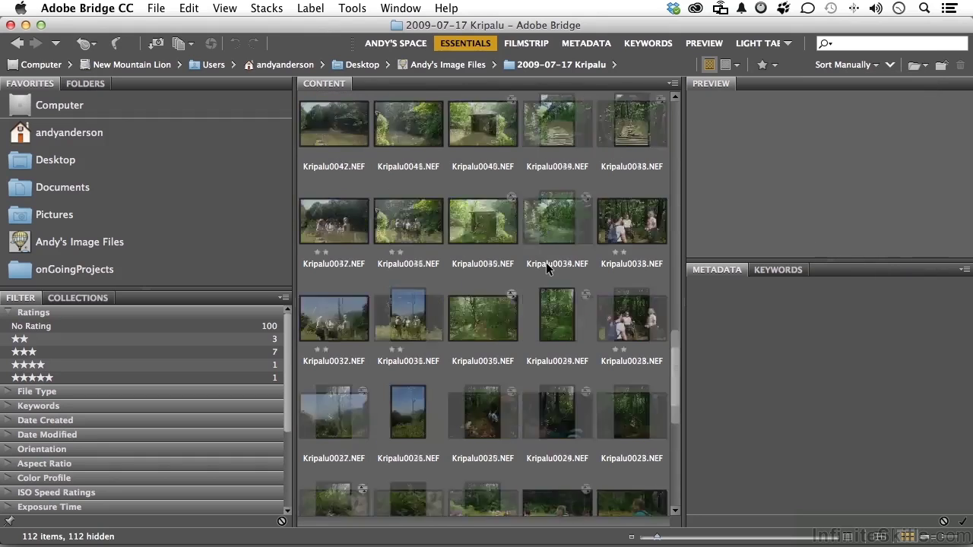
scroll(546, 262, up, 4)
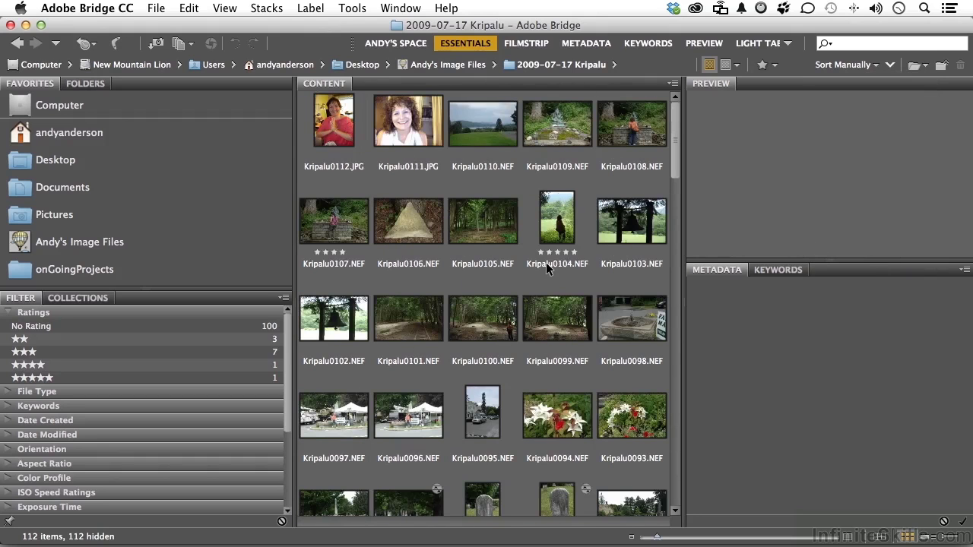
scroll(545, 262, down, 5)
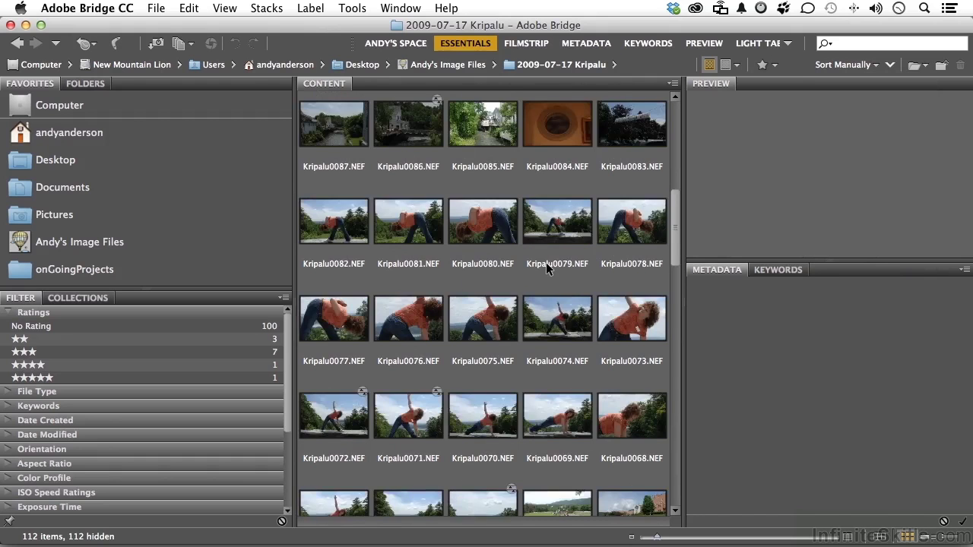
scroll(546, 262, down, 7)
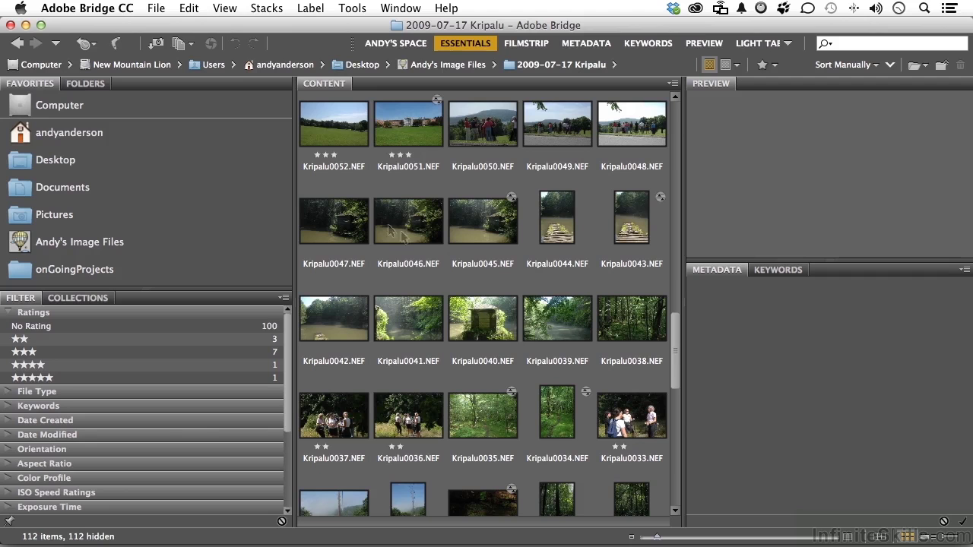
click(342, 220)
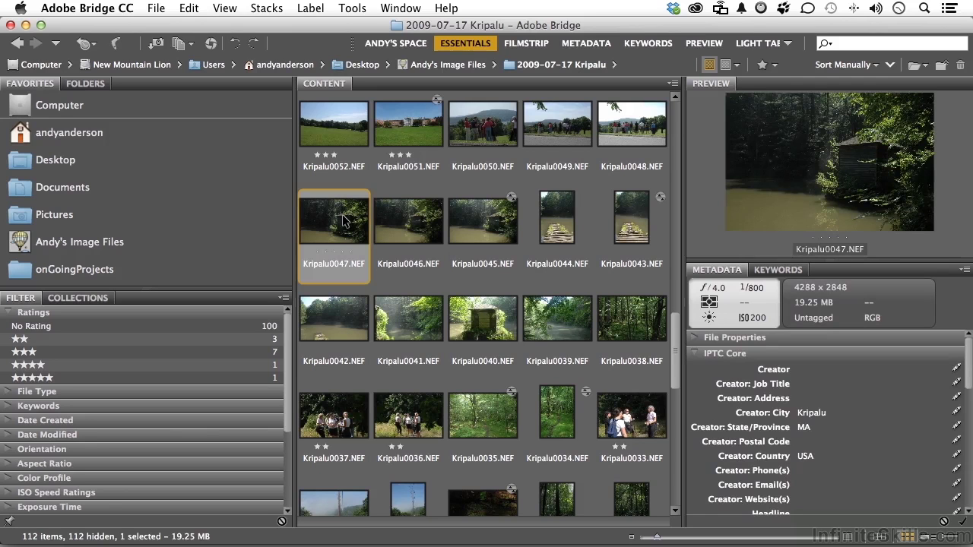
shift+click(562, 317)
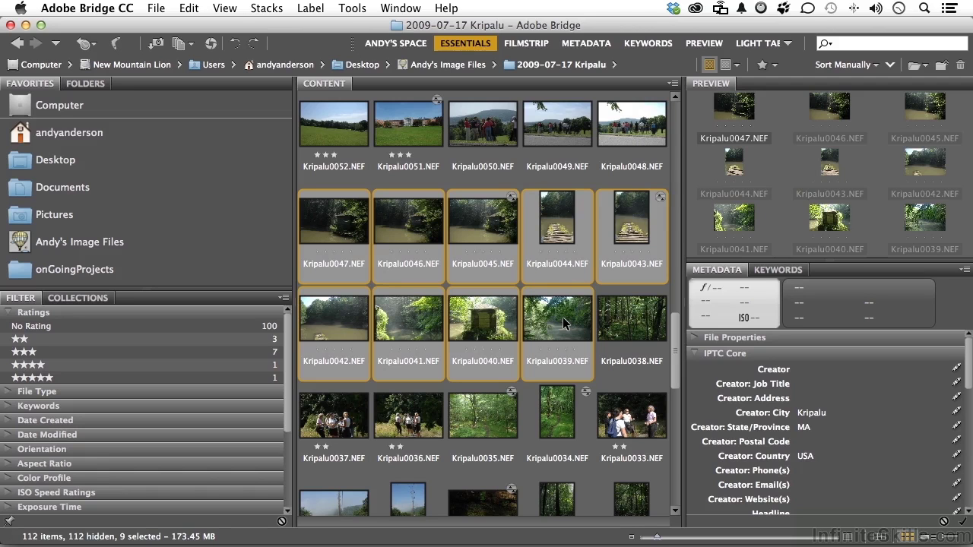
Show the selected pond photos in Review Mode and cycle through them to Kripalu0045.
click(227, 9)
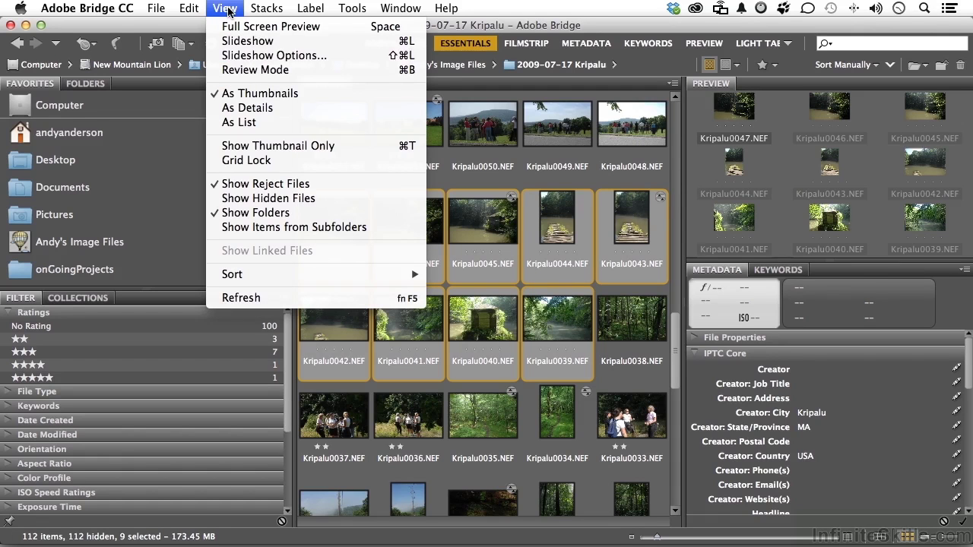
click(247, 71)
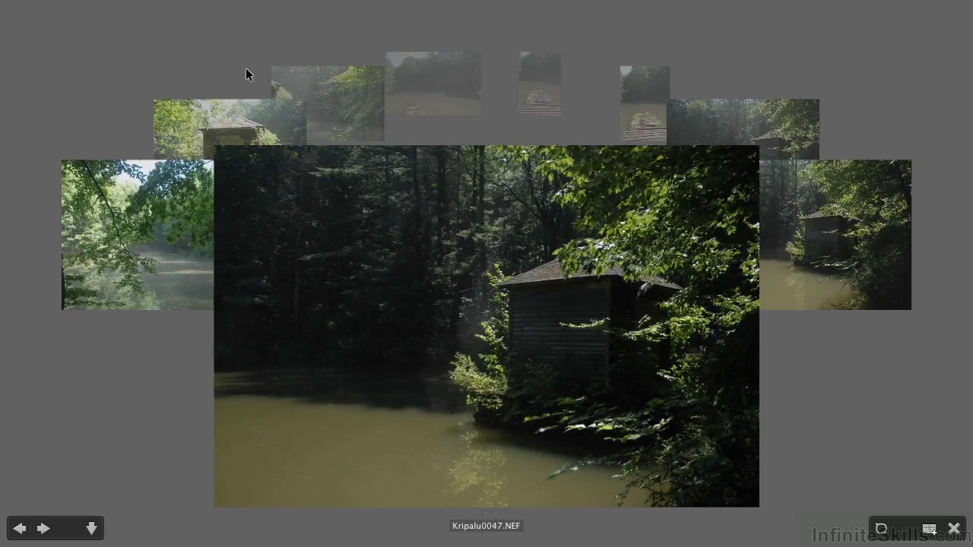
key(Left)
key(Left)
key(Left)
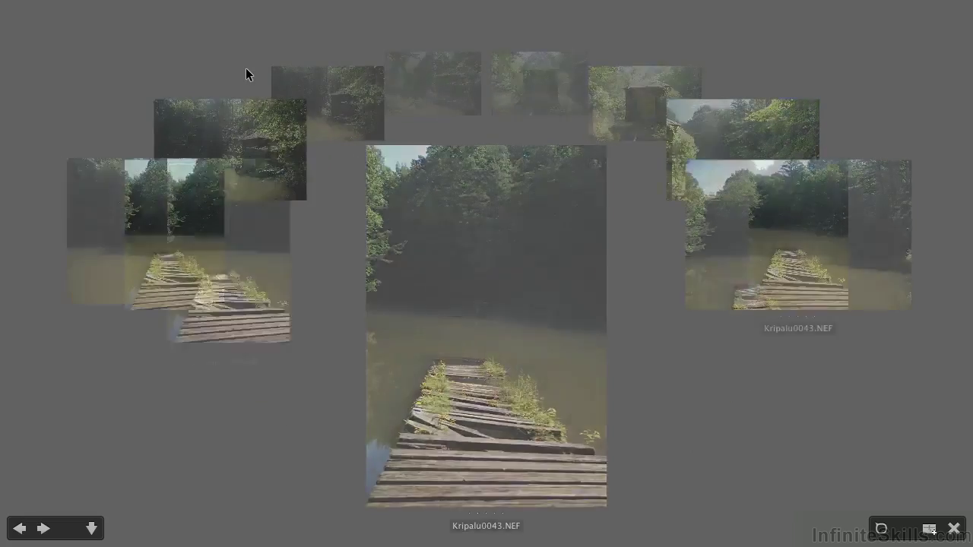
key(Right)
key(Left)
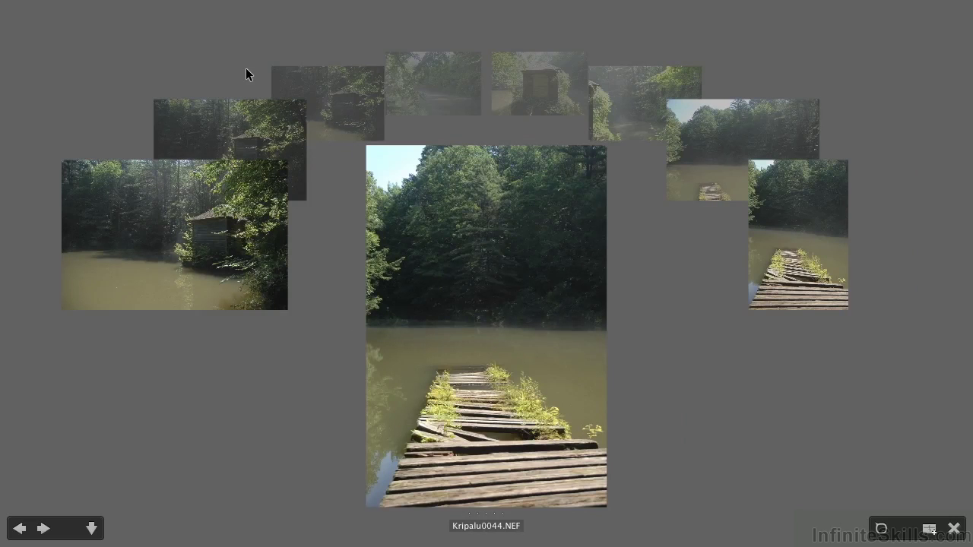
key(Right)
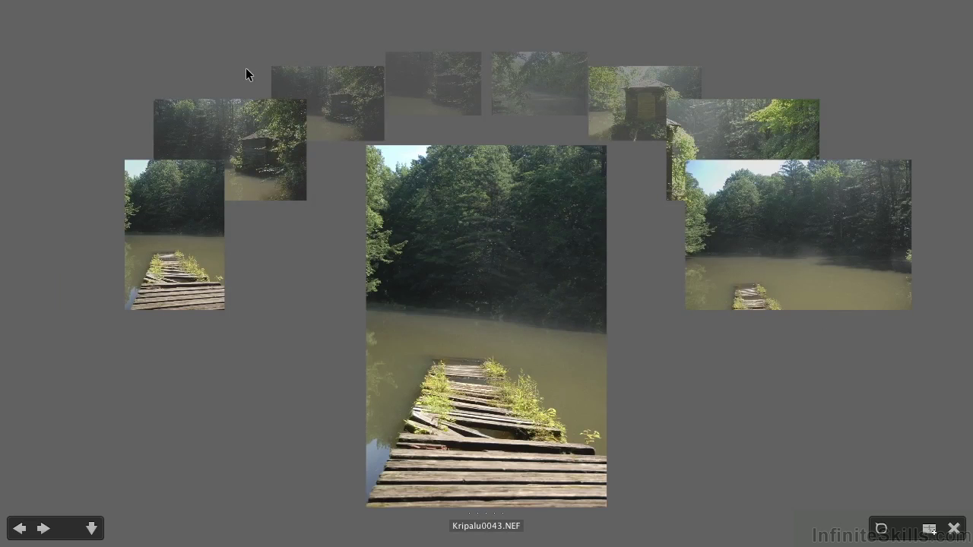
key(Right)
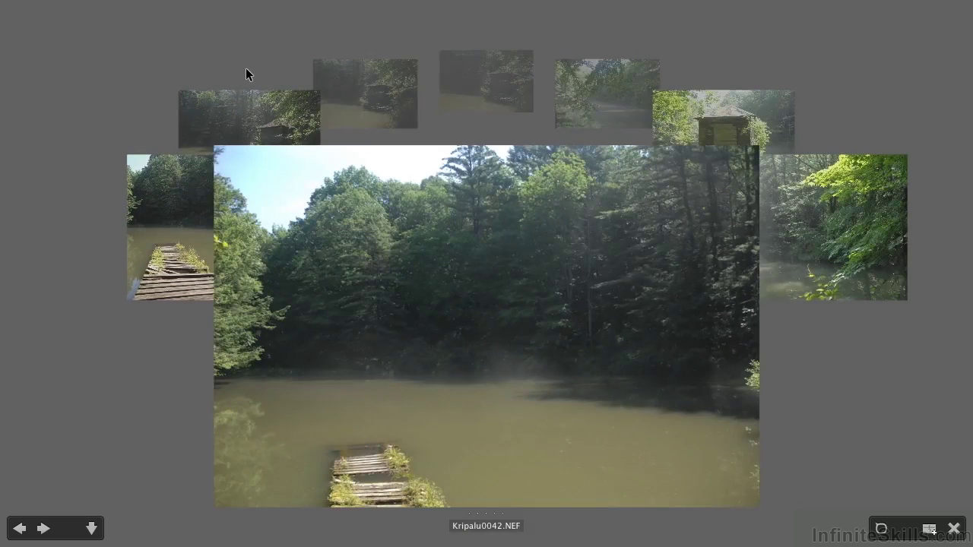
key(Left)
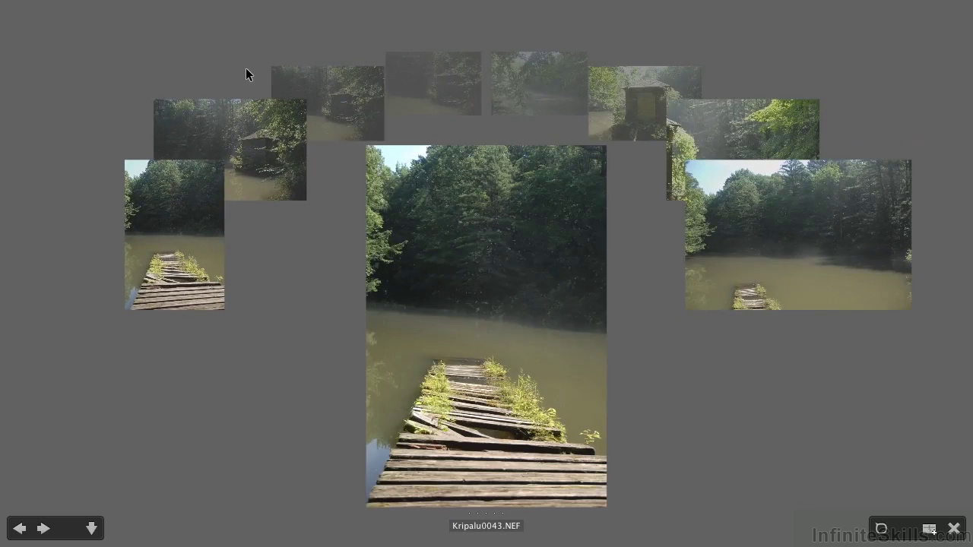
key(Right)
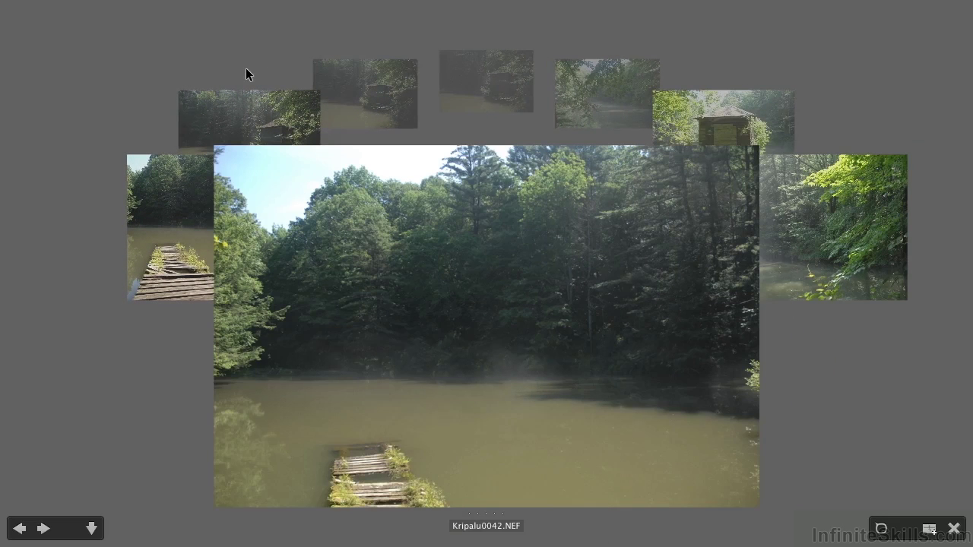
key(Left)
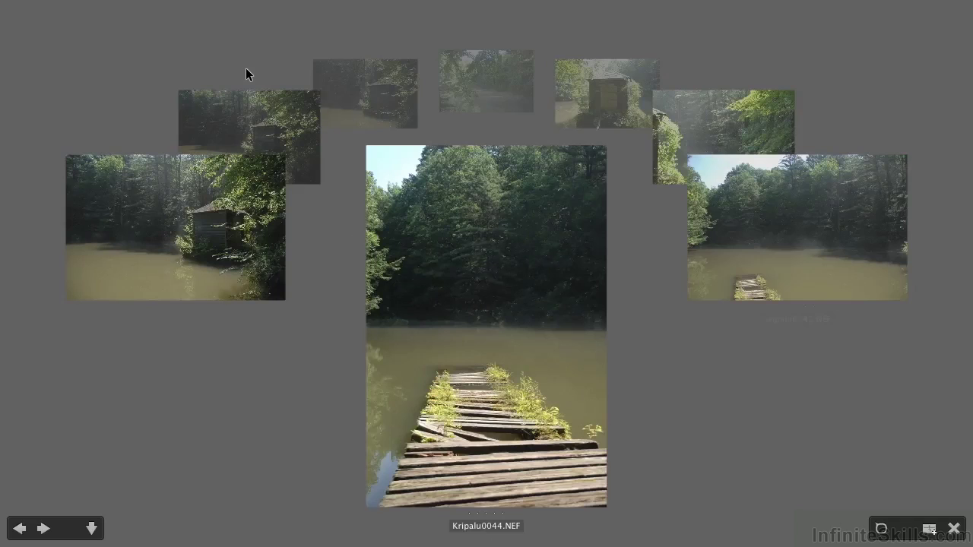
key(Left)
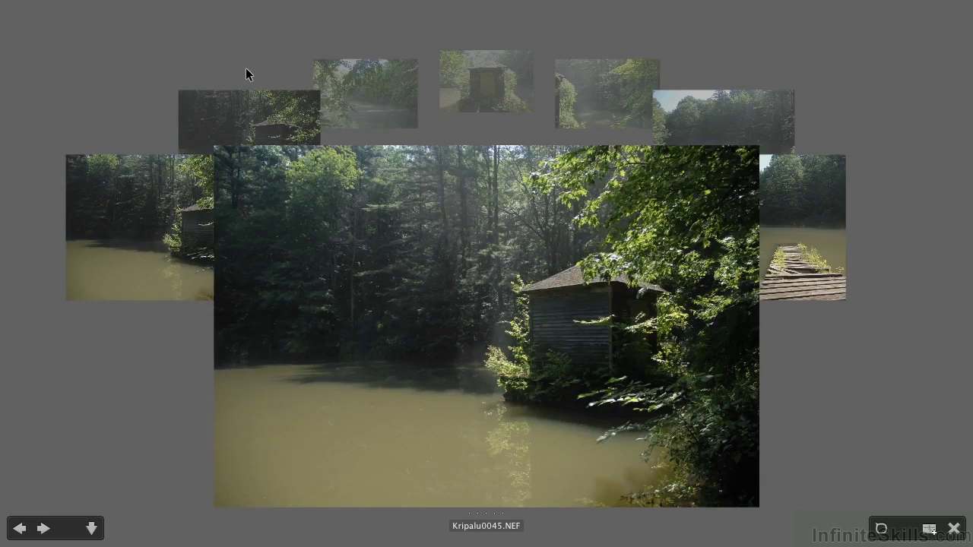
Rate Kripalu0045 five stars, then cycle on until Kripalu0044 is in front.
key(5)
key(Left)
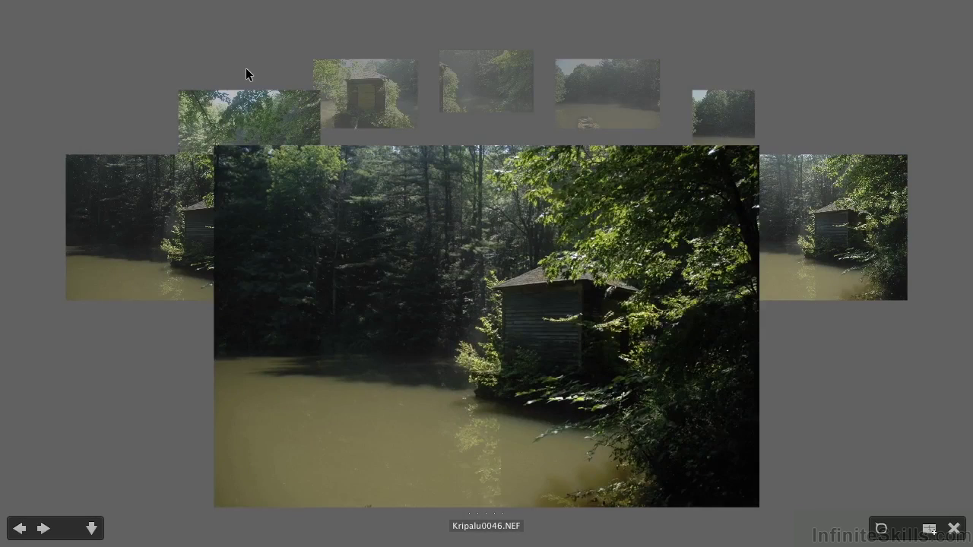
key(Left)
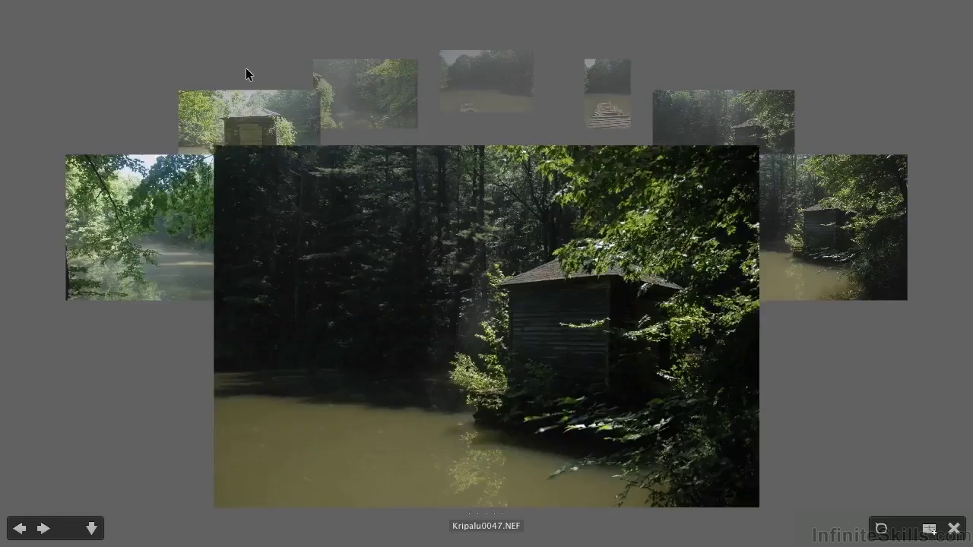
key(Right)
key(Right)
key(Right)
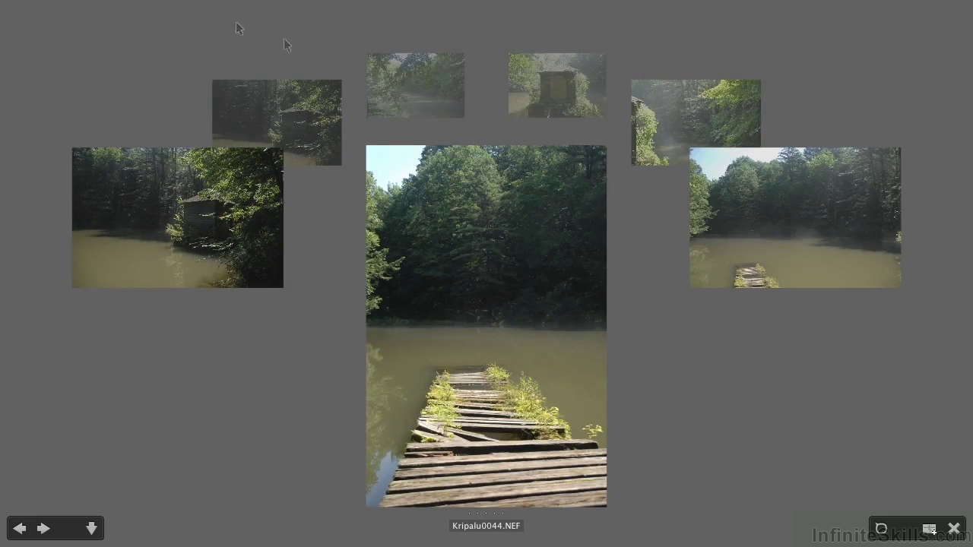
Exit Review Mode, select only Kripalu0045, and open the Label menu.
click(955, 526)
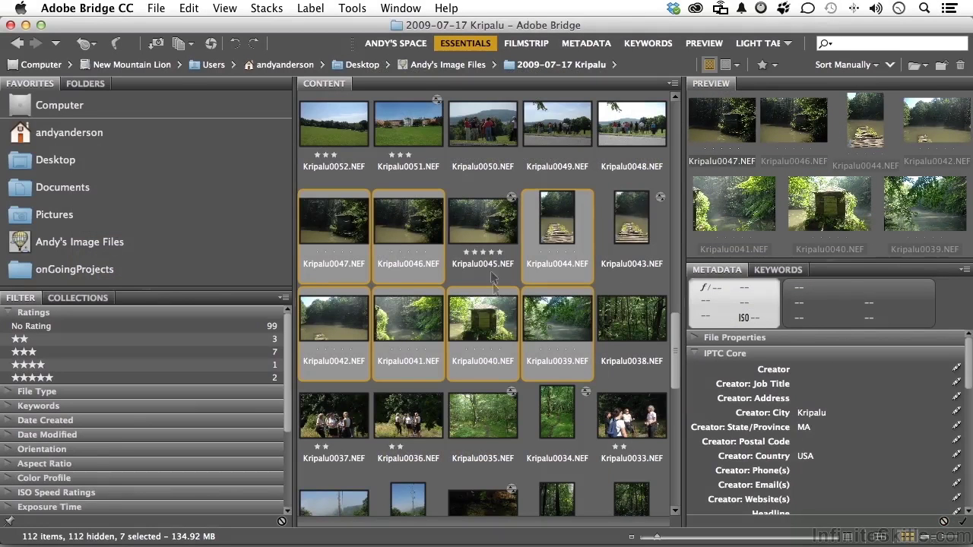
click(484, 236)
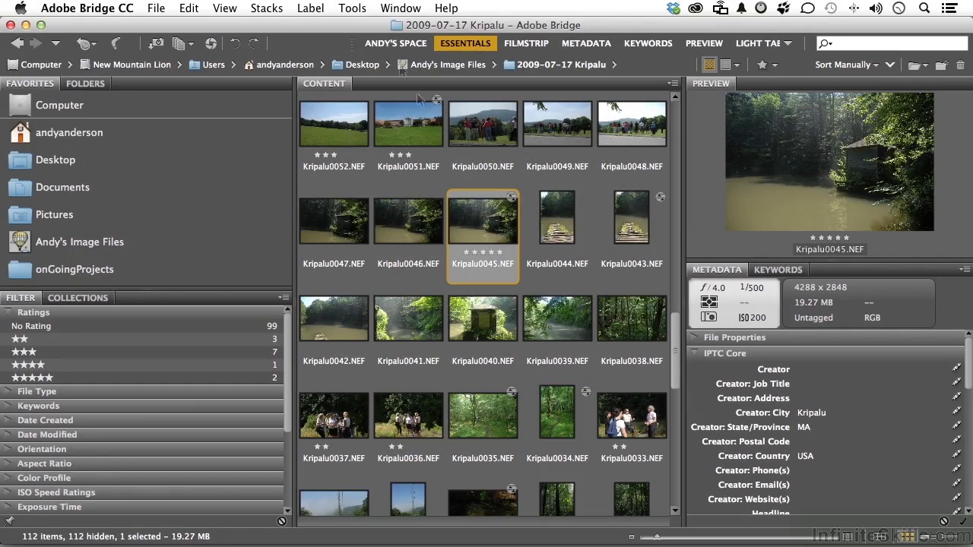
click(311, 7)
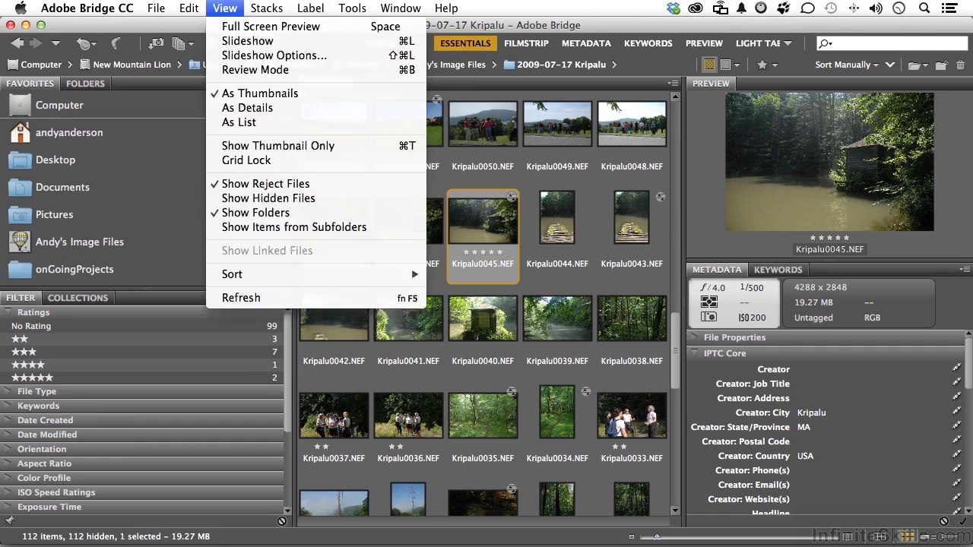
Check the Preferences dialog and cancel it without changes.
mouse_move(190, 9)
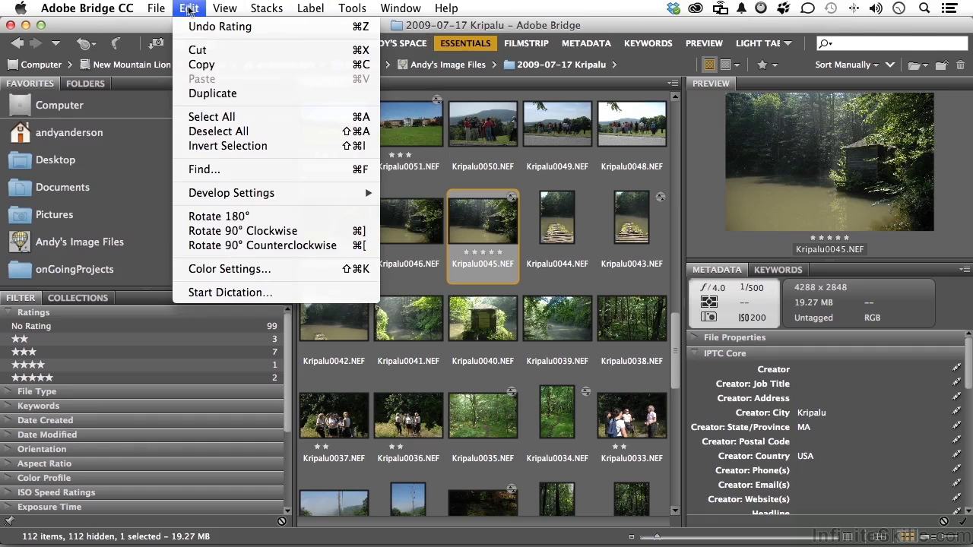
mouse_move(98, 11)
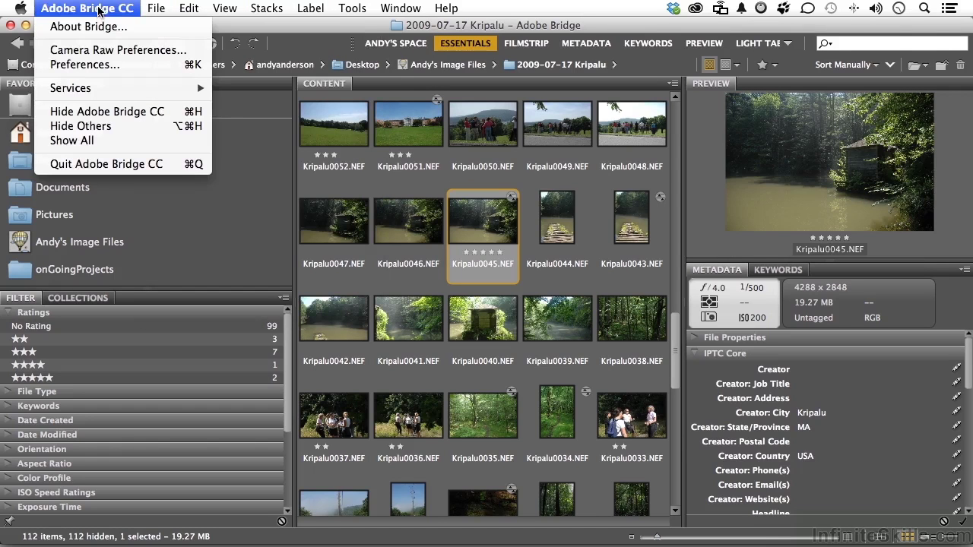
click(106, 68)
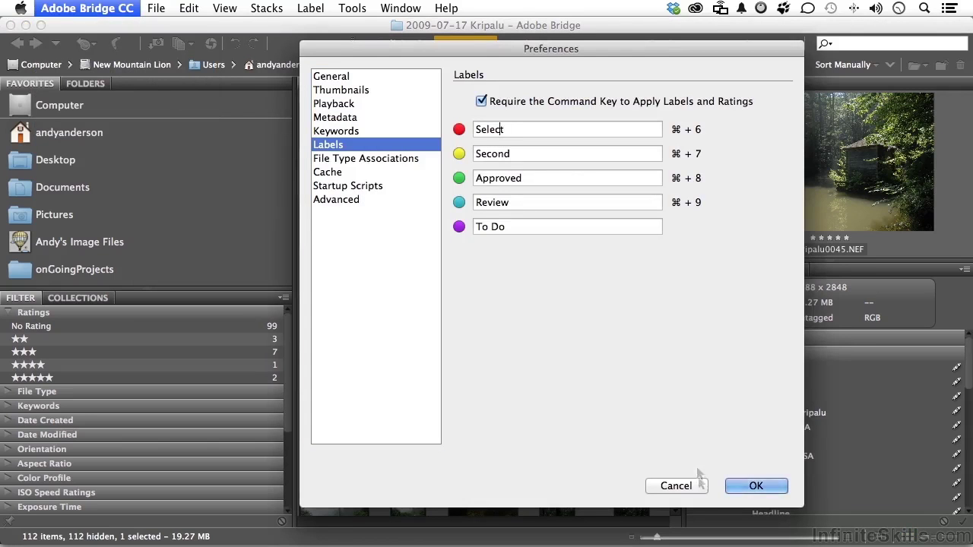
click(676, 485)
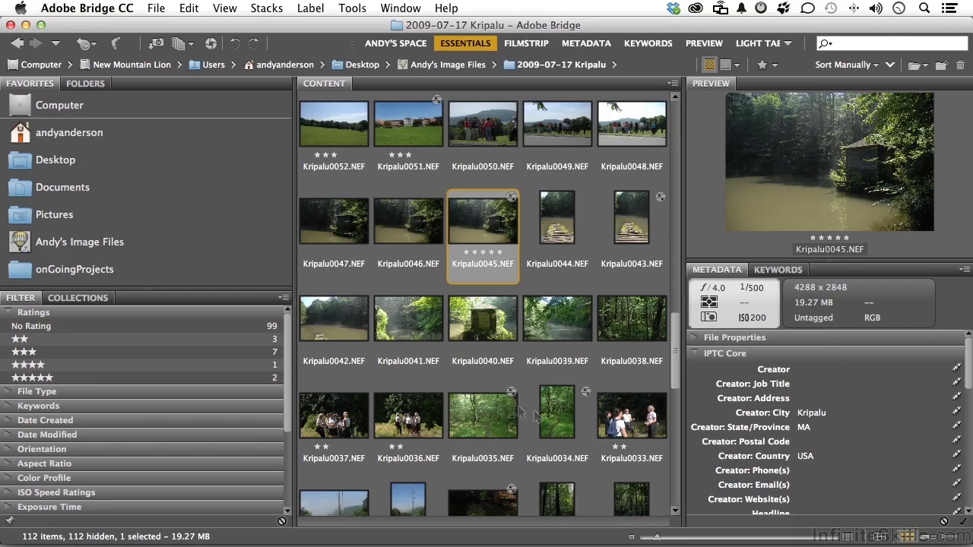
Apply the red Select label to Kripalu0046.
click(400, 225)
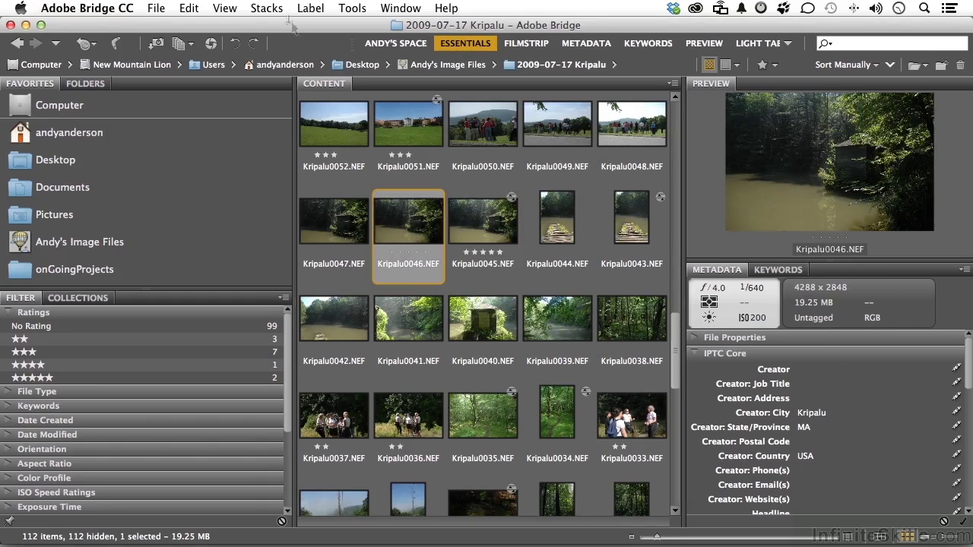
click(310, 8)
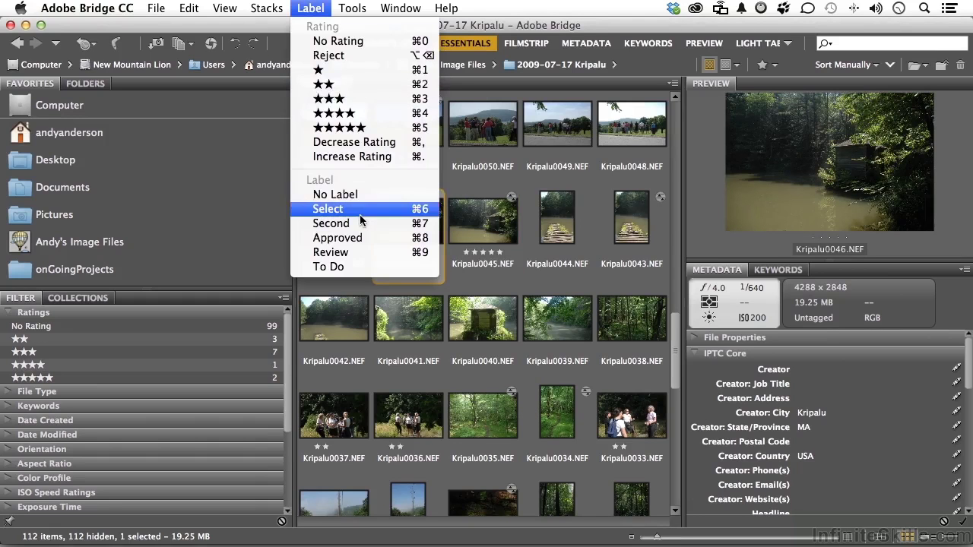
click(360, 218)
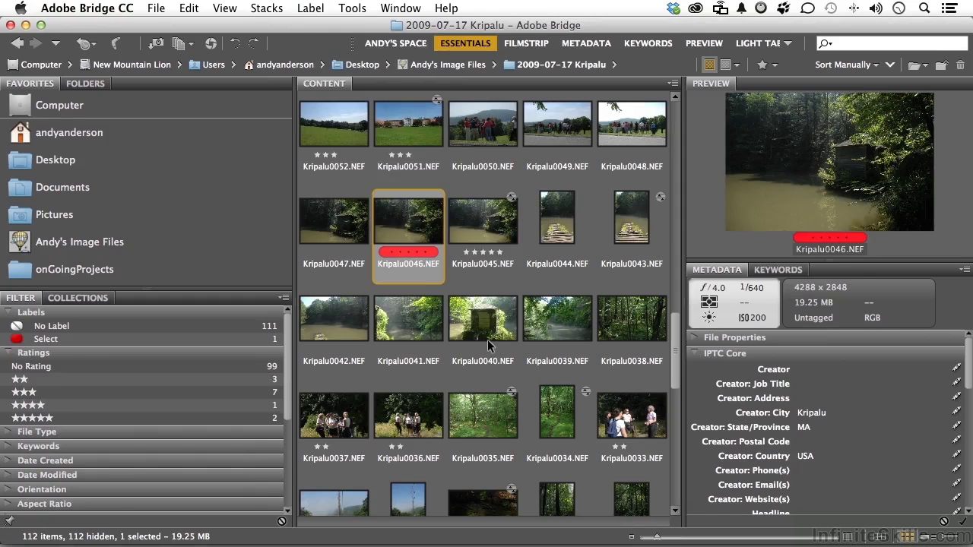